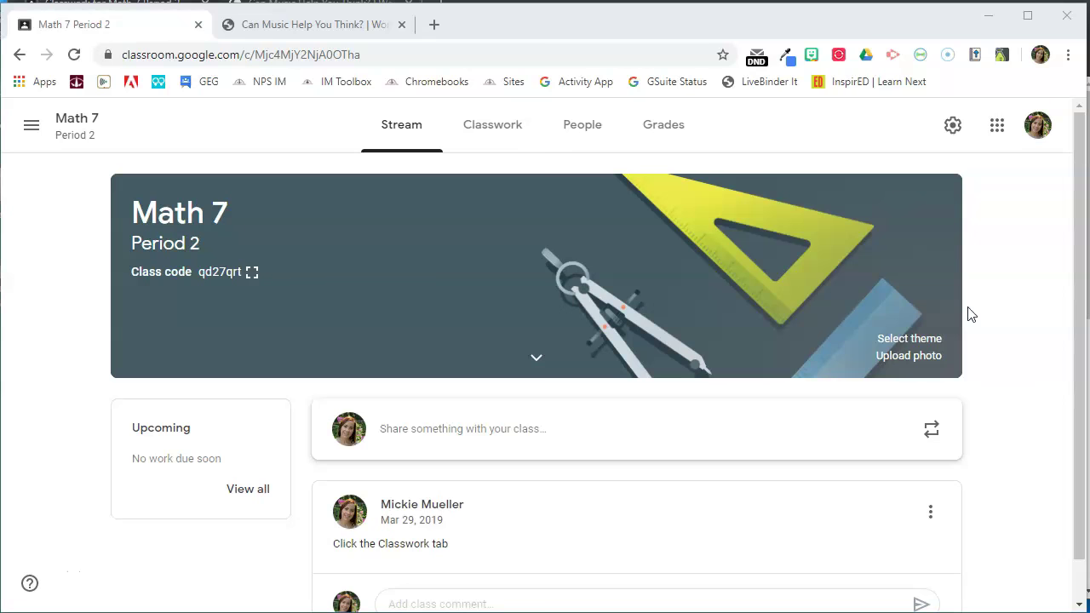
Create a short-answer classwork question, "Can music help you think?", with instructions to read the Wonderopolis article, answer, and reply to at least one classmate.
{"action": "left_click", "coordinate": [490, 133]}
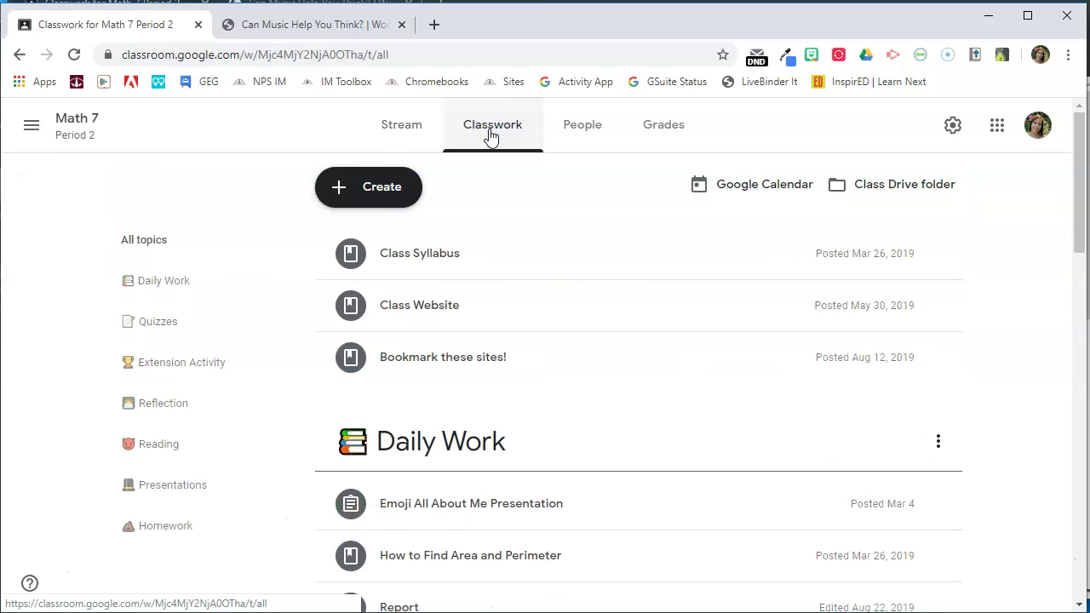
{"action": "left_click", "coordinate": [368, 186]}
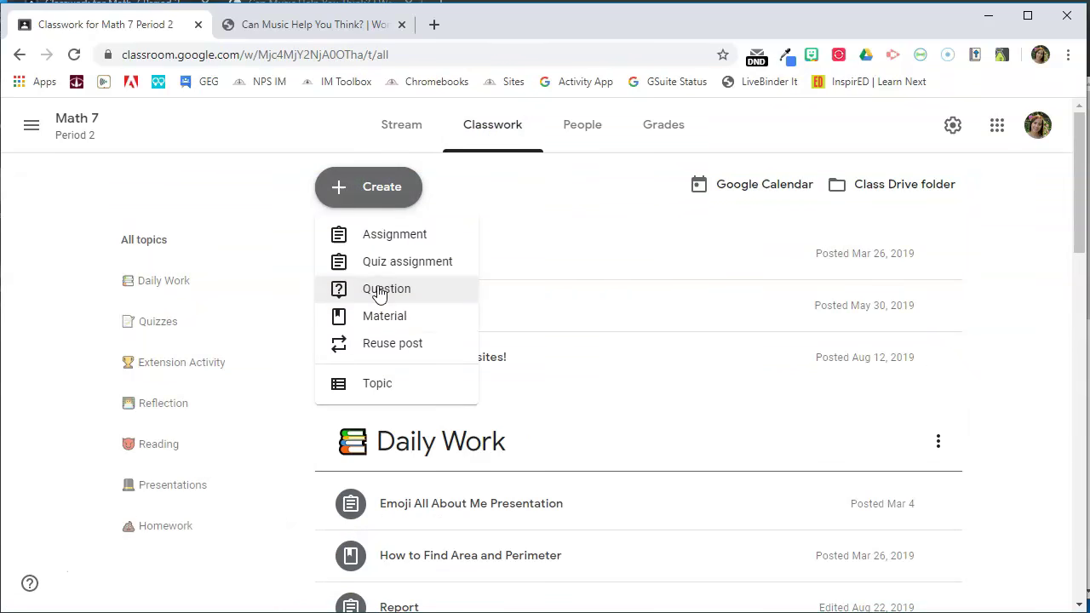
{"action": "left_click", "coordinate": [377, 290]}
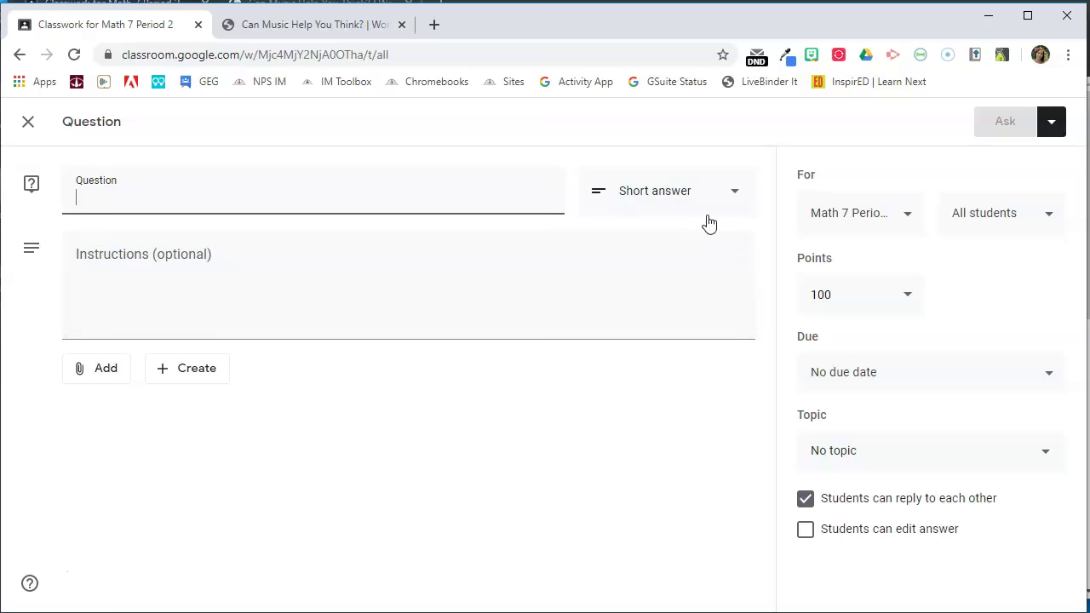
{"action": "left_click", "coordinate": [687, 196]}
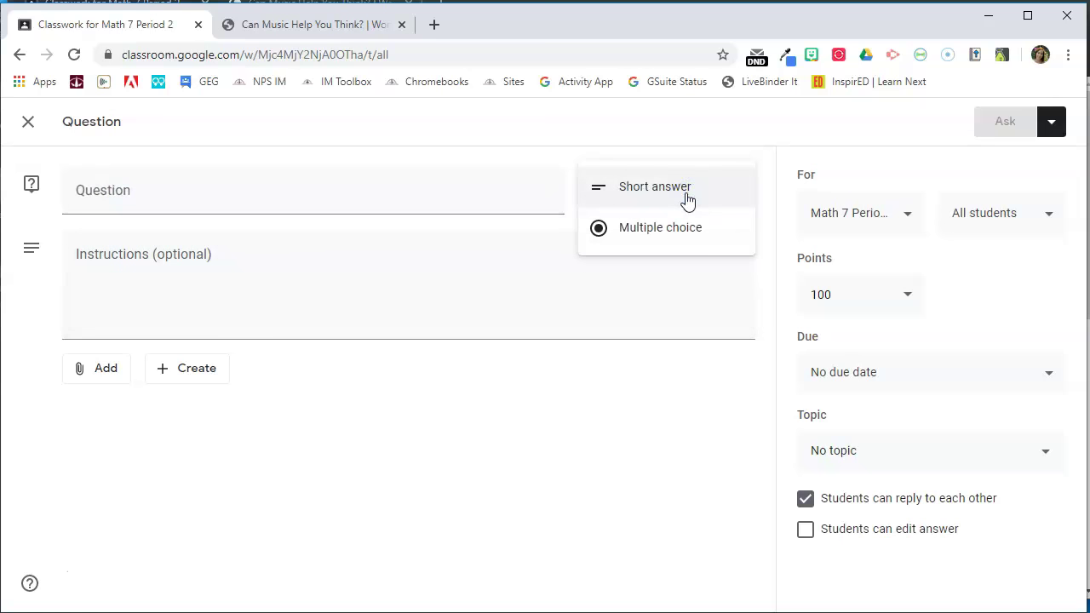
{"action": "left_click", "coordinate": [687, 198]}
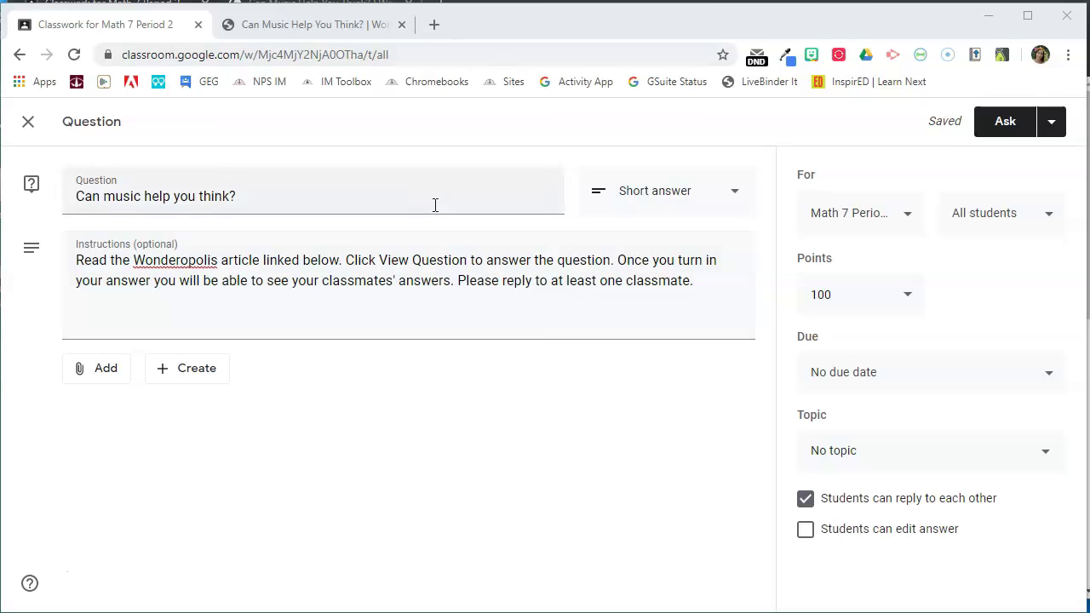
Look over the Wonderopolis article "Can Music Help You Think?" and copy its web address.
{"action": "left_click", "coordinate": [332, 23]}
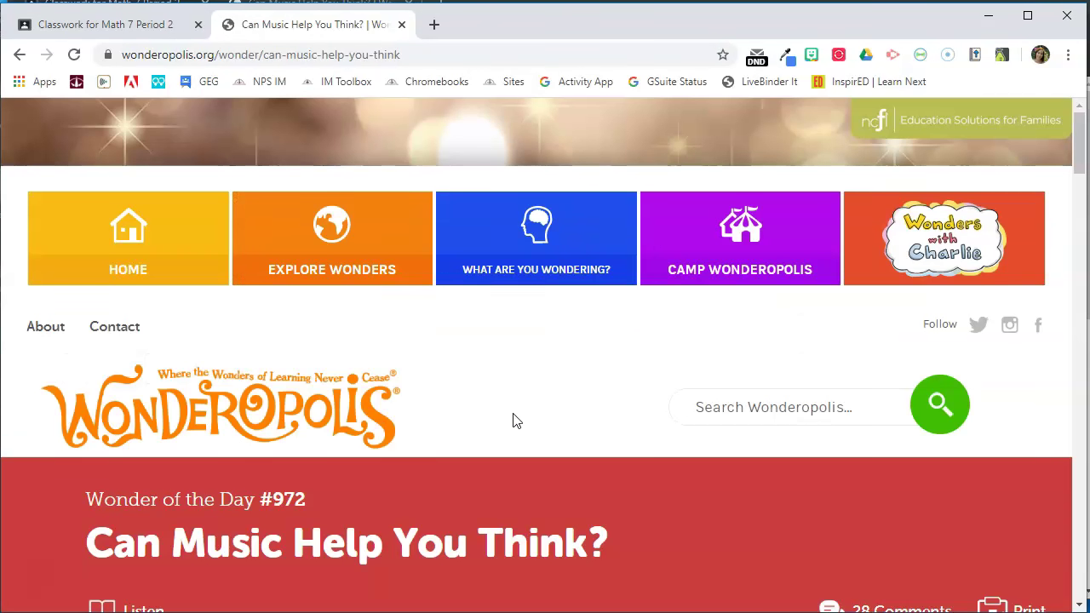
{"action": "scroll", "coordinate": [513, 418], "scroll_direction": "down", "scroll_amount": 10}
{"action": "scroll", "coordinate": [513, 414], "scroll_direction": "down", "scroll_amount": 3}
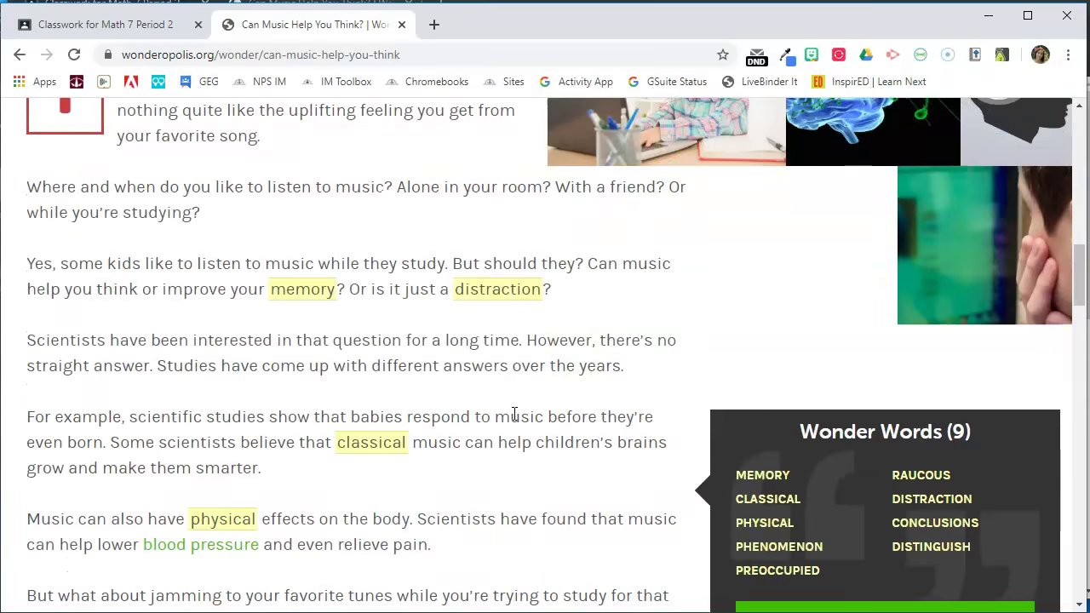
{"action": "scroll", "coordinate": [514, 415], "scroll_direction": "down", "scroll_amount": 5}
{"action": "scroll", "coordinate": [514, 414], "scroll_direction": "up", "scroll_amount": 18}
{"action": "left_click", "coordinate": [448, 55]}
{"action": "key", "text": "ctrl+c"}
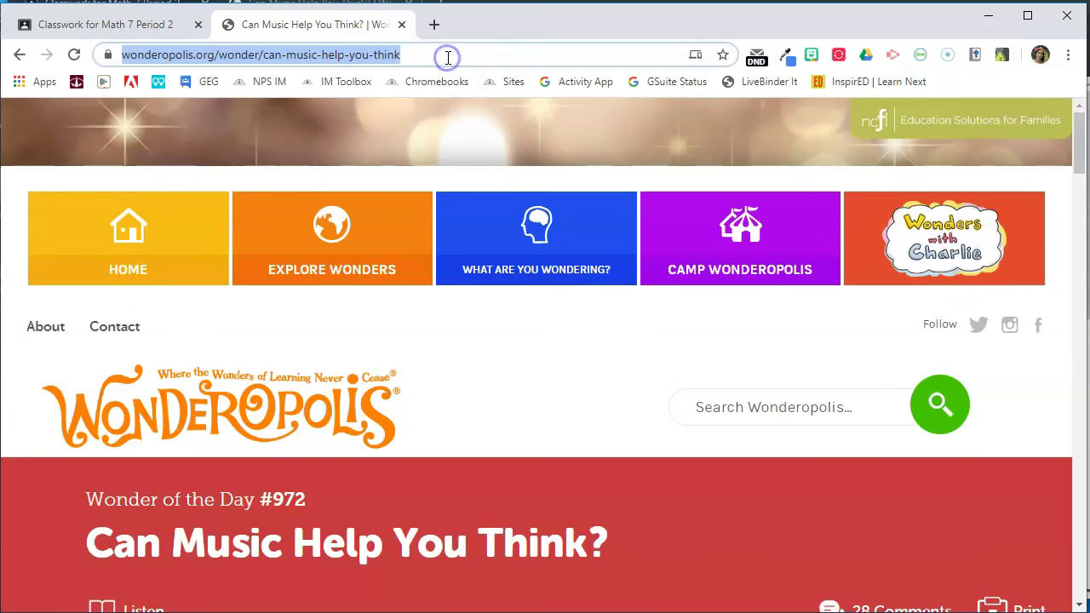
Attach the copied Wonderopolis article address to the question as a link.
{"action": "left_click", "coordinate": [88, 25]}
{"action": "left_click", "coordinate": [106, 372]}
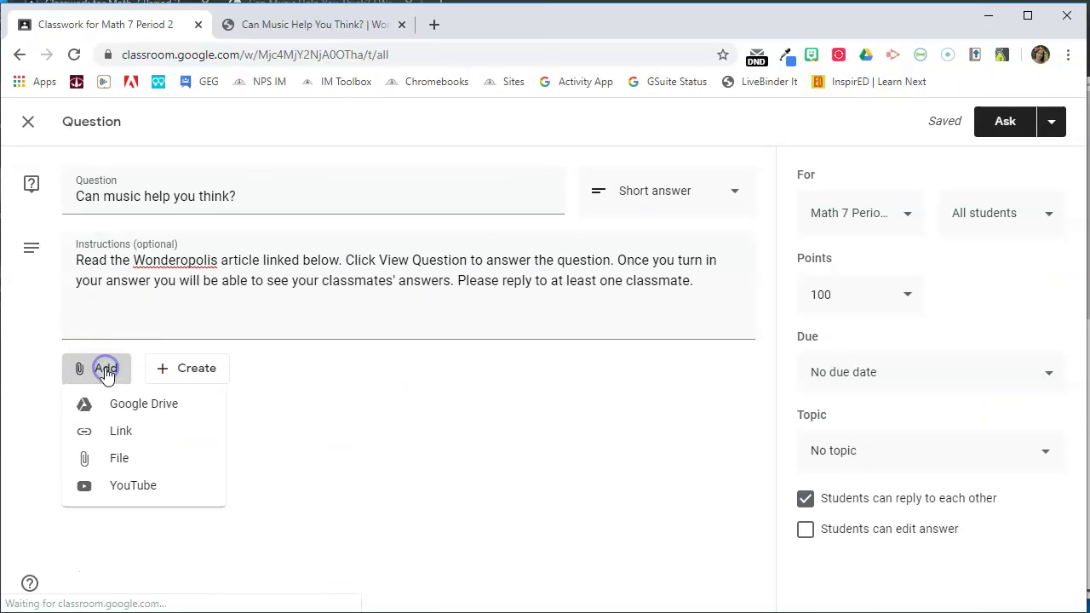
{"action": "left_click", "coordinate": [121, 434]}
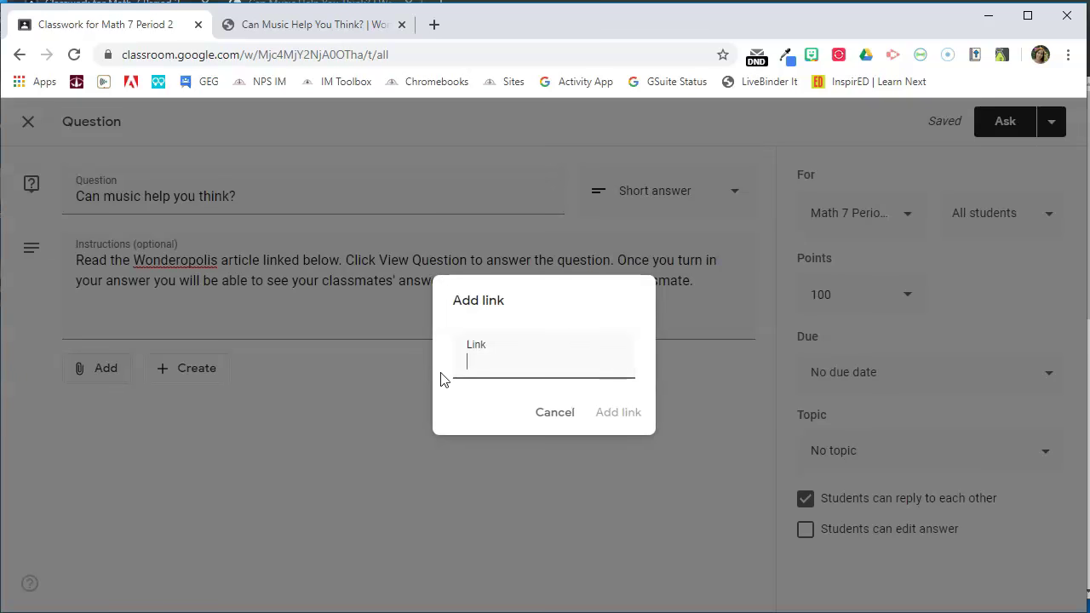
{"action": "left_click", "coordinate": [462, 363]}
{"action": "key", "text": "ctrl+v"}
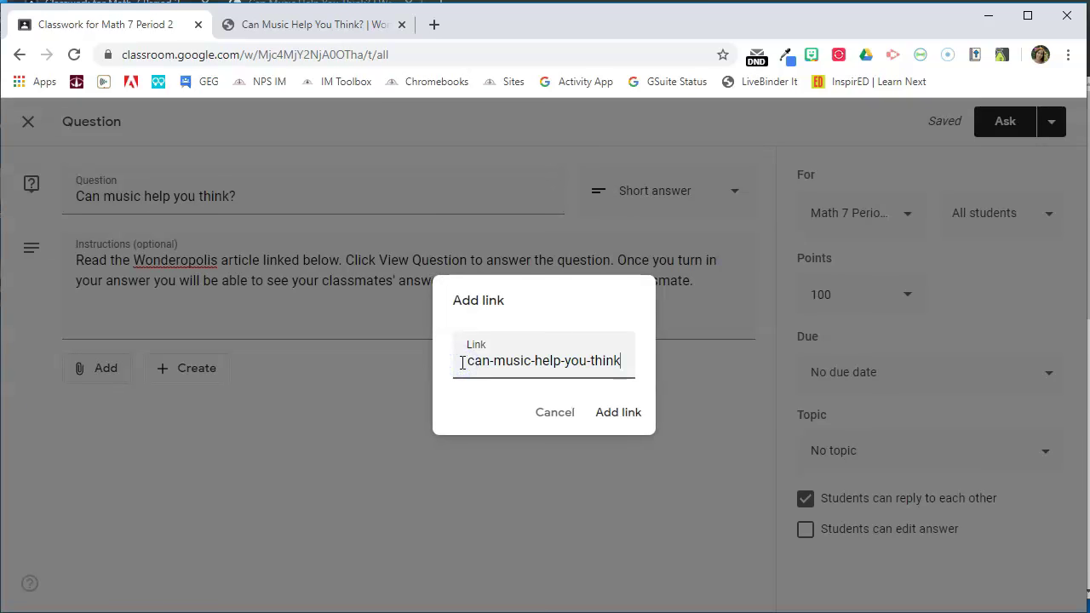
{"action": "left_click", "coordinate": [610, 413]}
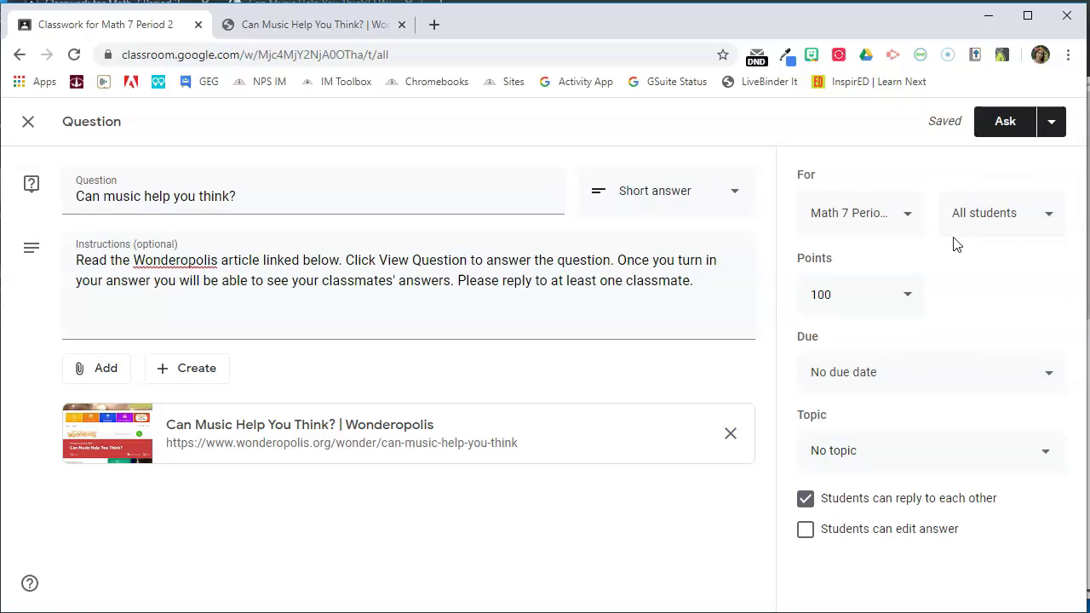
Review the classes and students the question can be assigned to, without changing the selection.
{"action": "left_click", "coordinate": [907, 219]}
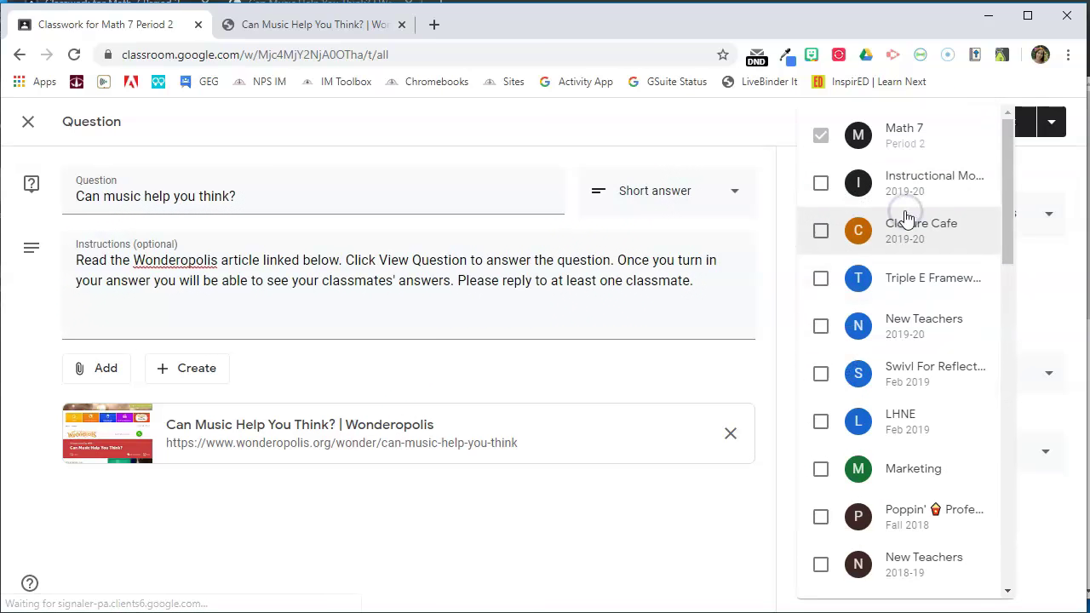
{"action": "left_click", "coordinate": [1038, 278]}
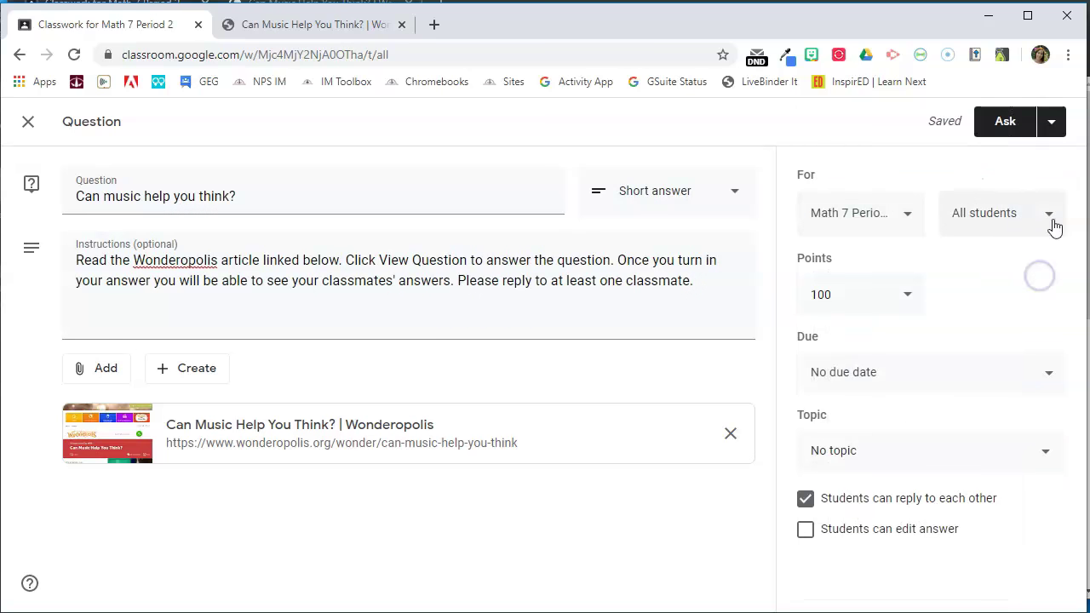
{"action": "left_click", "coordinate": [1008, 215]}
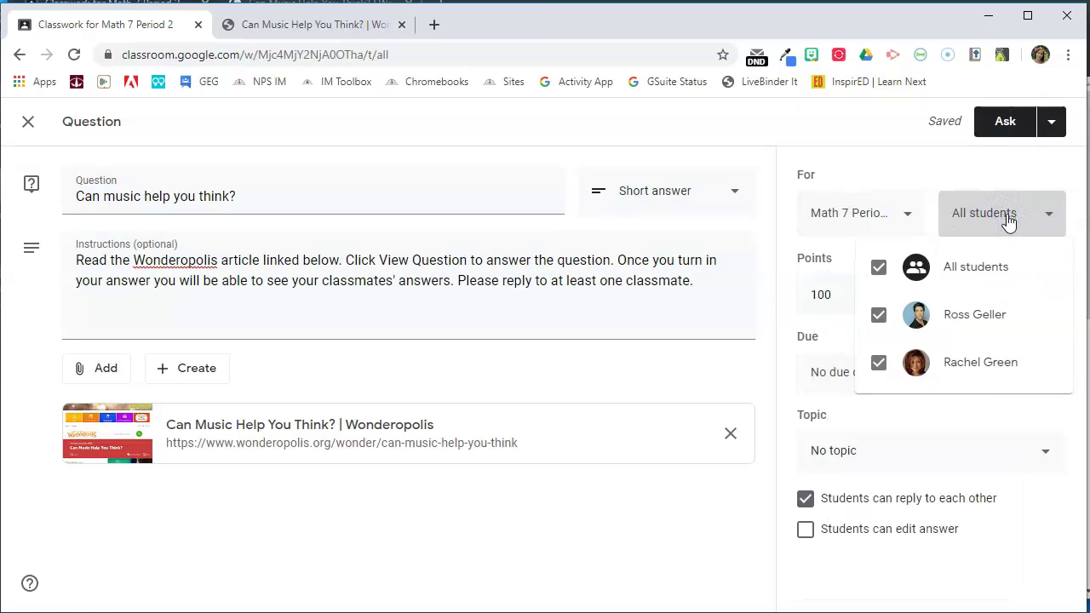
{"action": "left_click", "coordinate": [986, 175]}
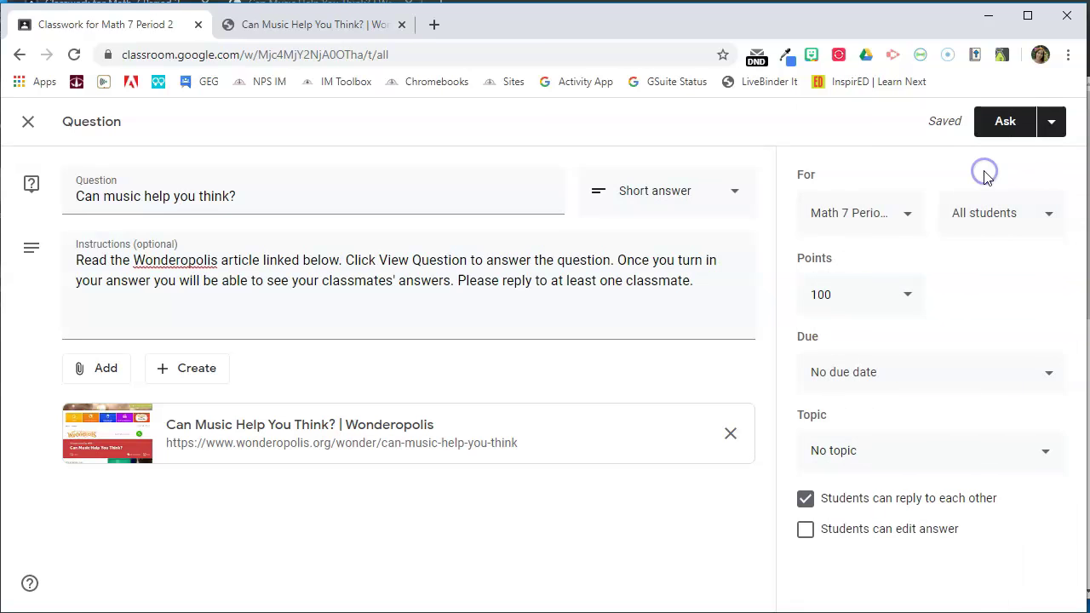
Make the question ungraded and set it due Mar 9, 2020 at 8:00 AM.
{"action": "left_click", "coordinate": [905, 294]}
{"action": "left_click", "coordinate": [852, 337]}
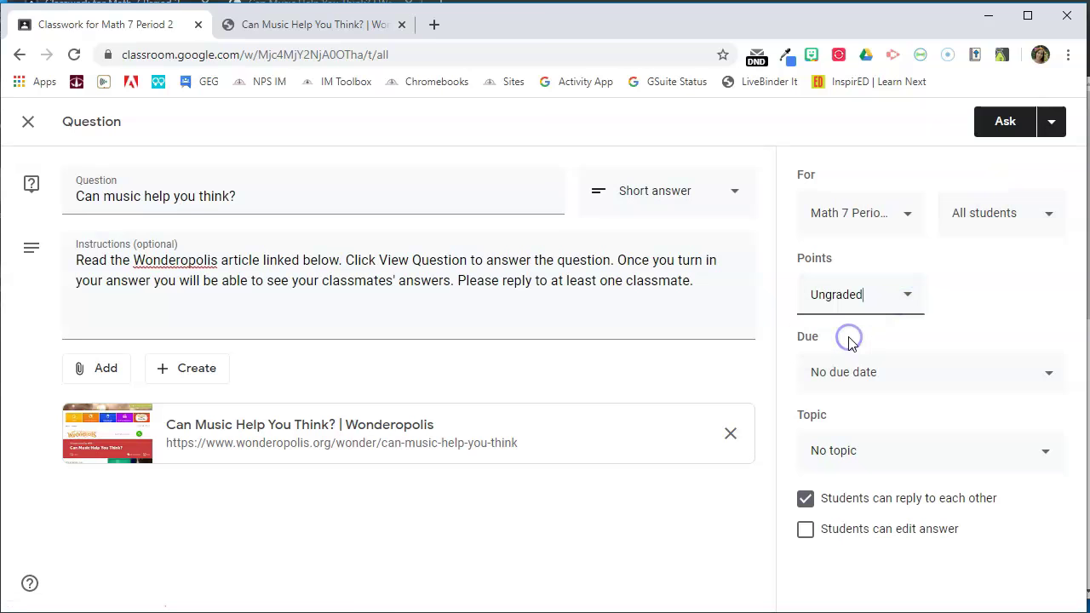
{"action": "left_click", "coordinate": [877, 375]}
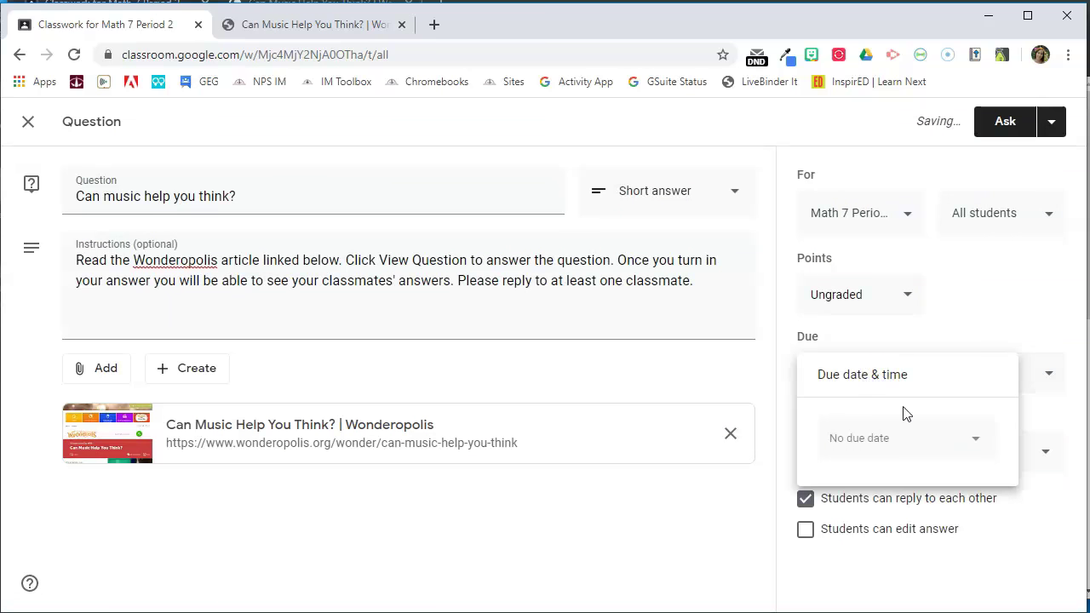
{"action": "left_click", "coordinate": [899, 435]}
{"action": "left_click", "coordinate": [864, 320]}
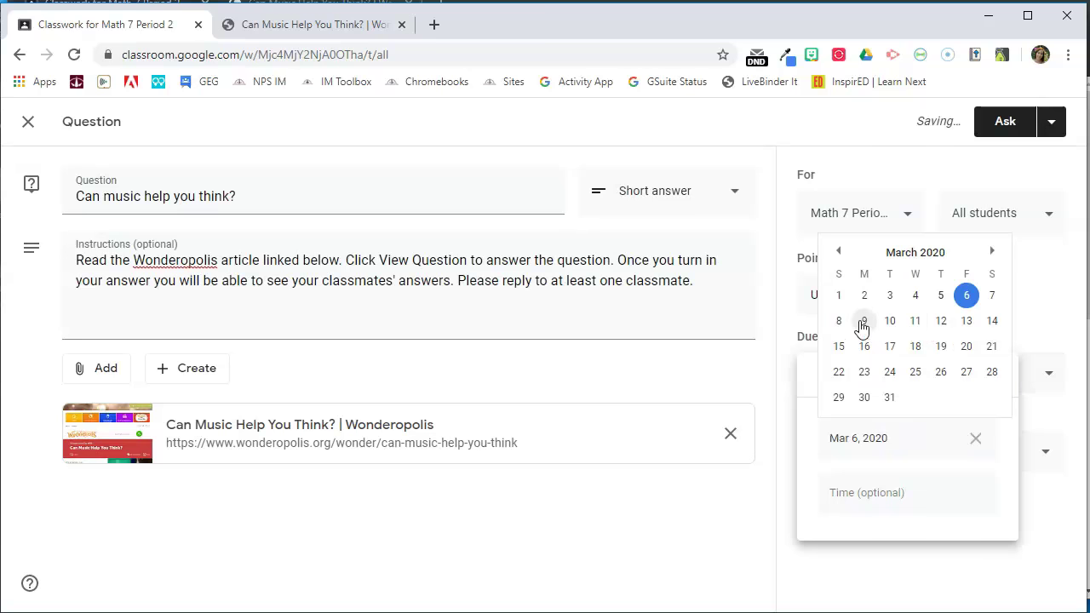
{"action": "left_click", "coordinate": [871, 489]}
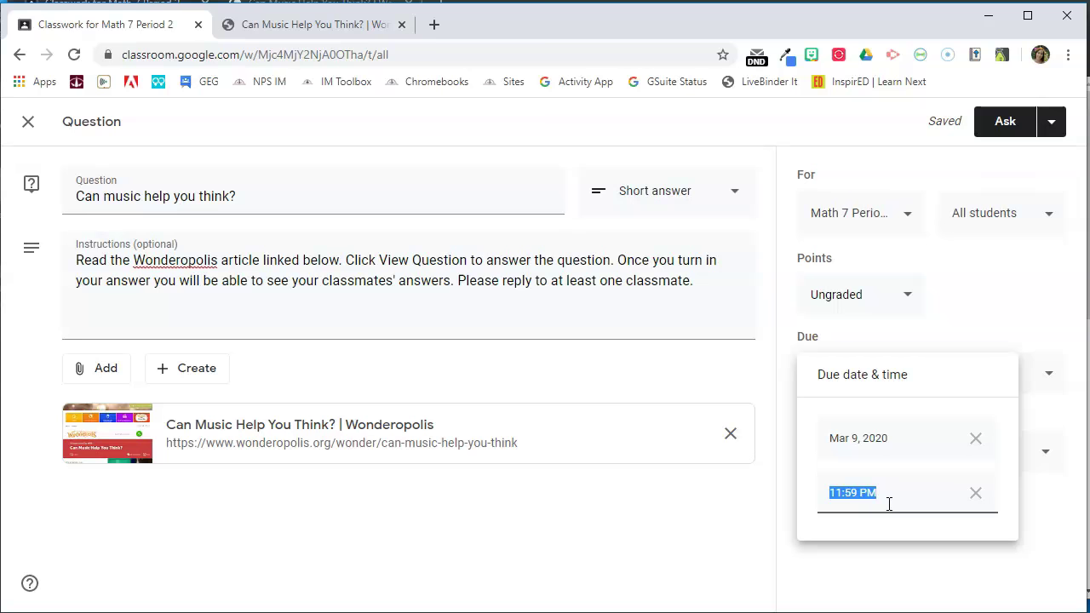
{"action": "type", "text": "8:00 am"}
{"action": "left_click", "coordinate": [968, 326]}
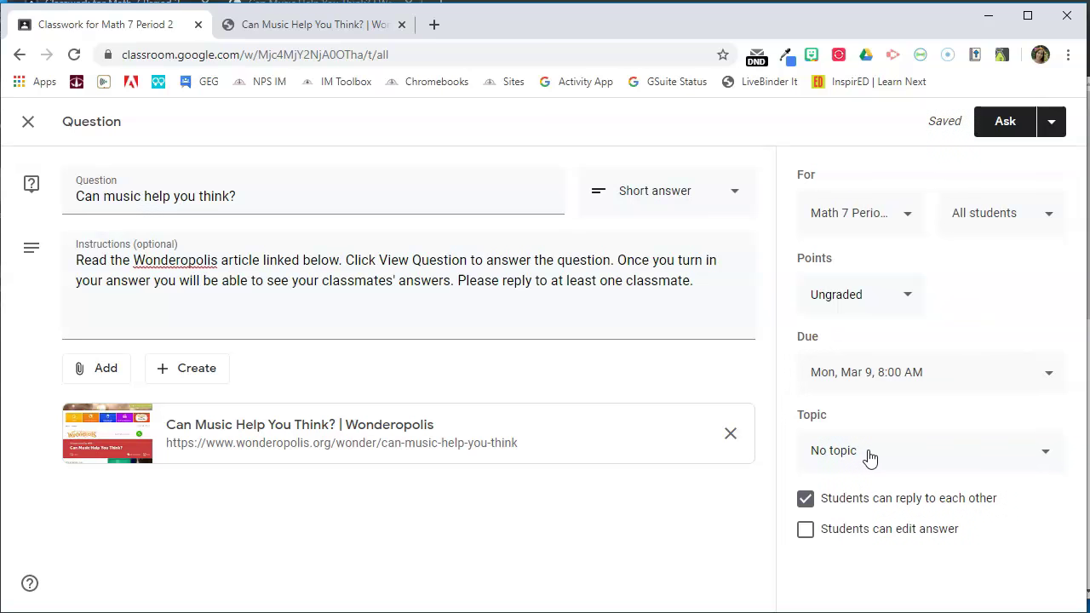
File the question under the Daily Work topic and post it to the class.
{"action": "left_click", "coordinate": [869, 456]}
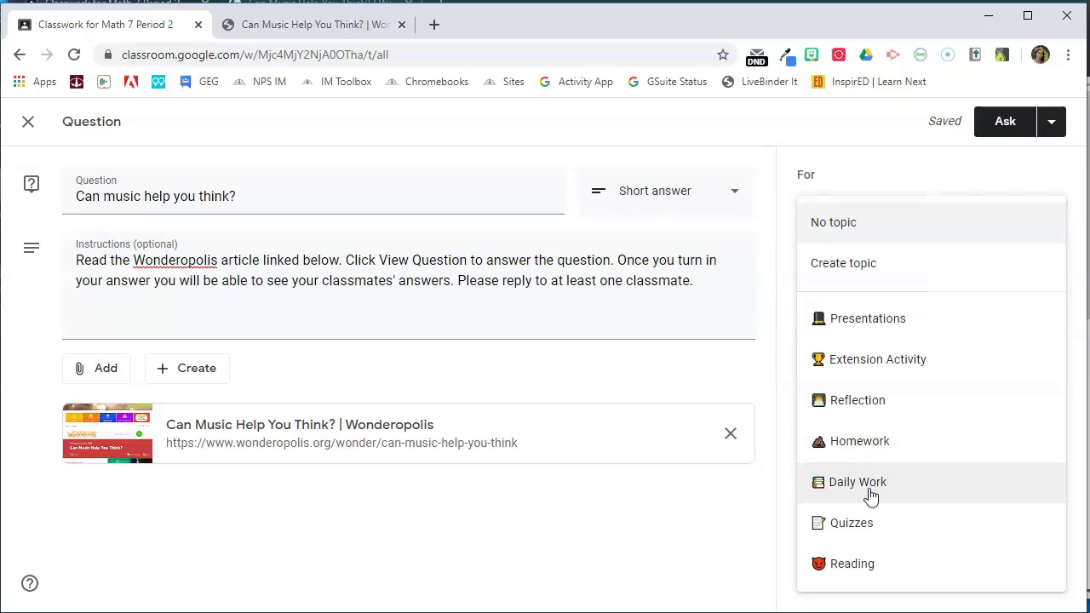
{"action": "left_click", "coordinate": [870, 482]}
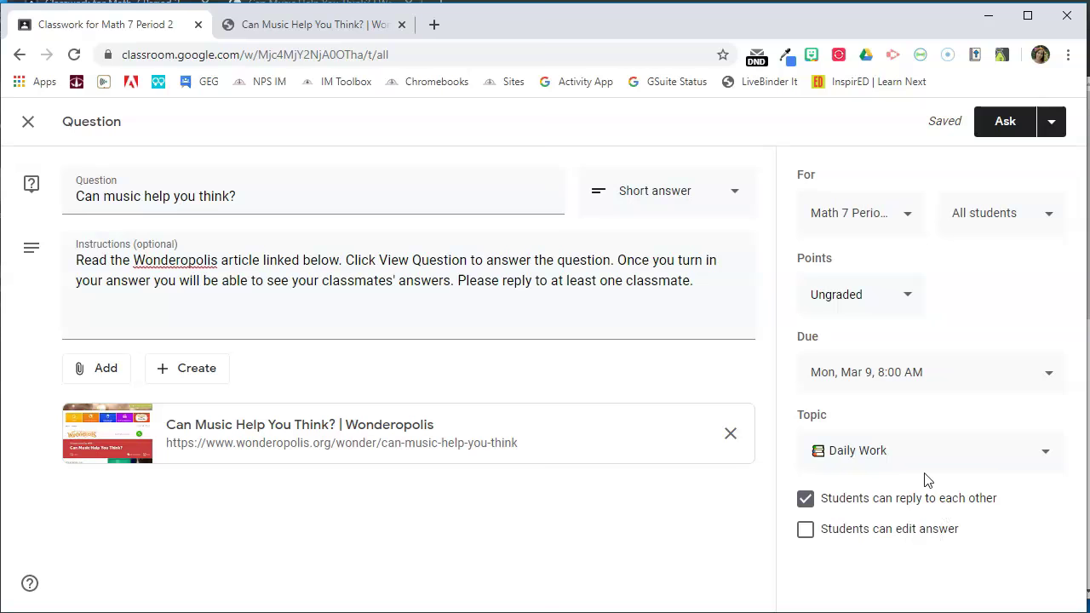
{"action": "left_click", "coordinate": [1012, 124]}
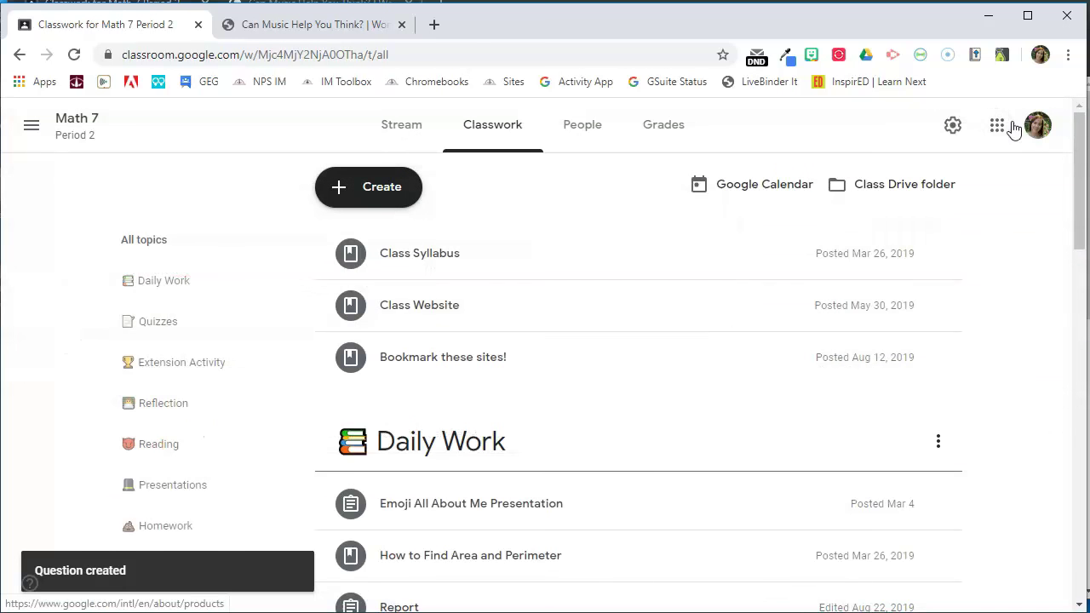
Move the "Can music help you think?" question to the top of the Daily Work topic and expand its details.
{"action": "scroll", "coordinate": [782, 322], "scroll_direction": "down", "scroll_amount": 3}
{"action": "scroll", "coordinate": [784, 326], "scroll_direction": "down", "scroll_amount": 3}
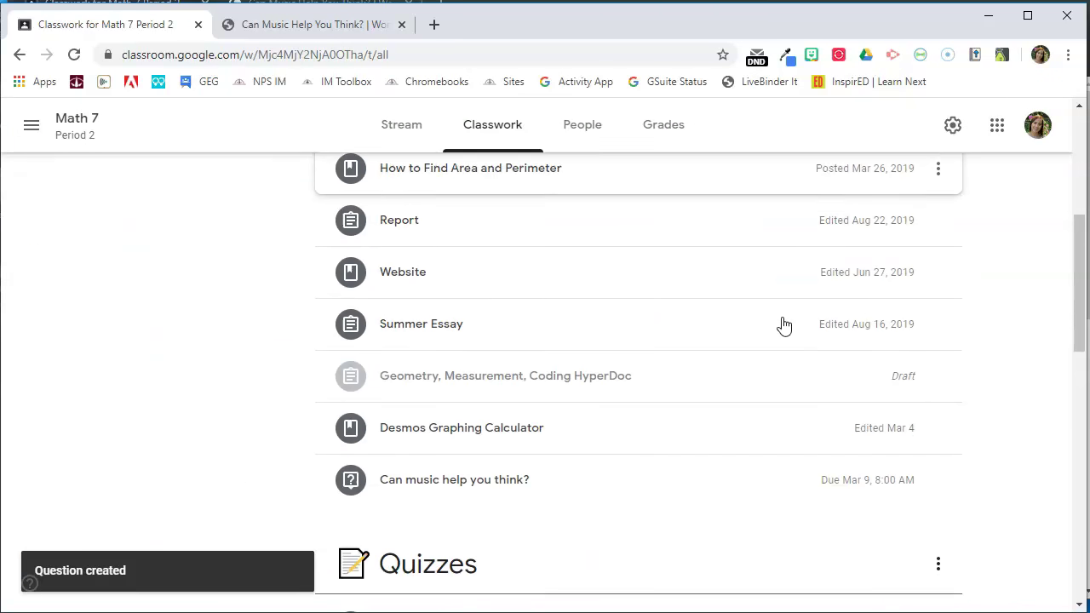
{"action": "scroll", "coordinate": [783, 325], "scroll_direction": "up", "scroll_amount": 2}
{"action": "scroll", "coordinate": [745, 268], "scroll_direction": "up", "scroll_amount": 1}
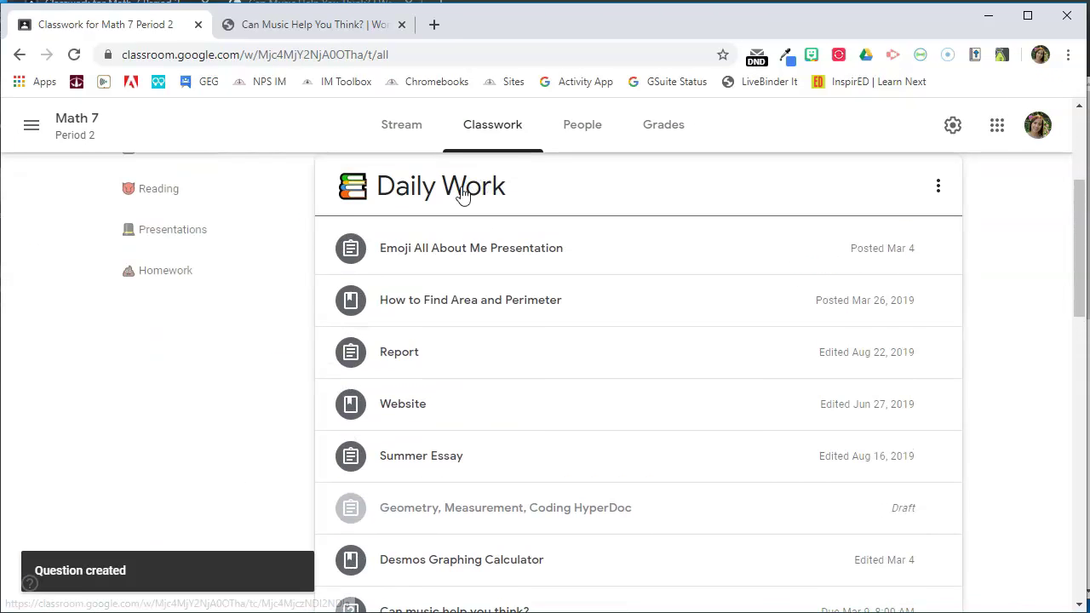
{"action": "scroll", "coordinate": [565, 268], "scroll_direction": "down", "scroll_amount": 2}
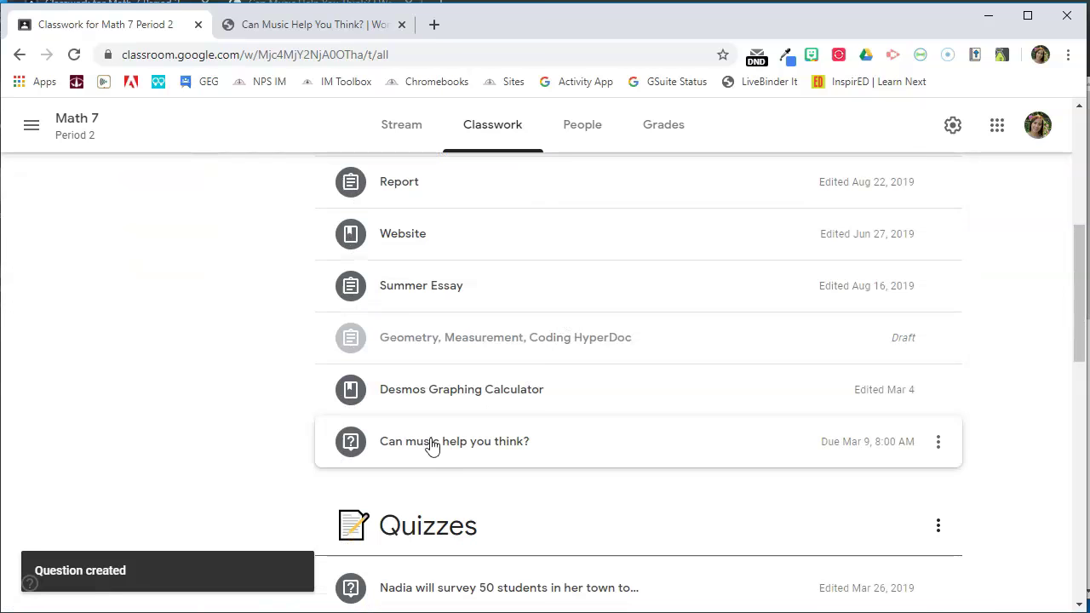
{"action": "left_click_drag", "start_coordinate": [595, 452], "coordinate": [584, 327]}
{"action": "scroll", "coordinate": [591, 450], "scroll_direction": "up", "scroll_amount": 3}
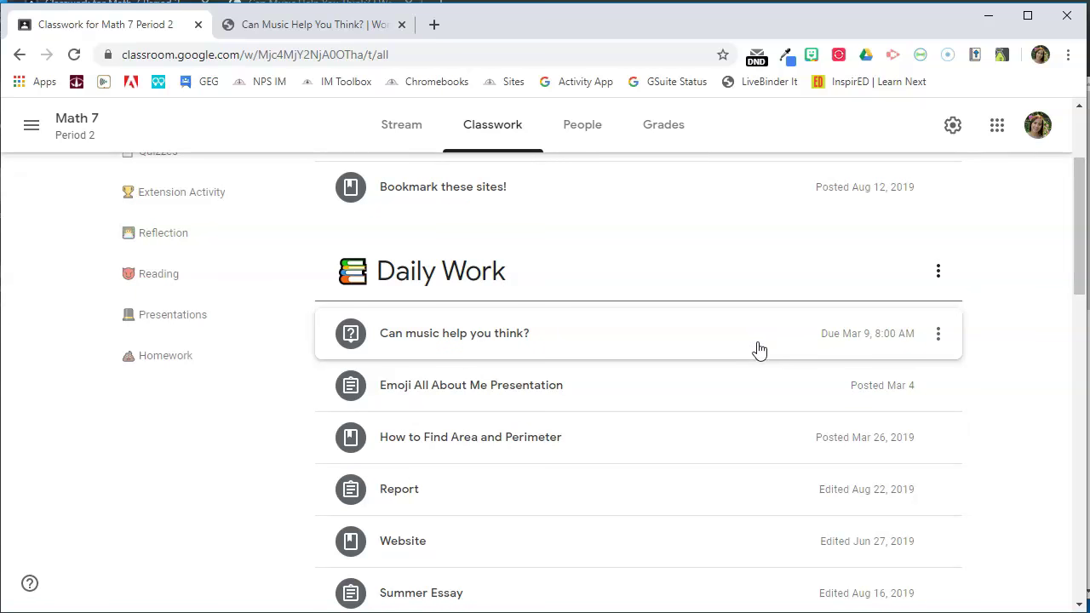
{"action": "left_click", "coordinate": [504, 334]}
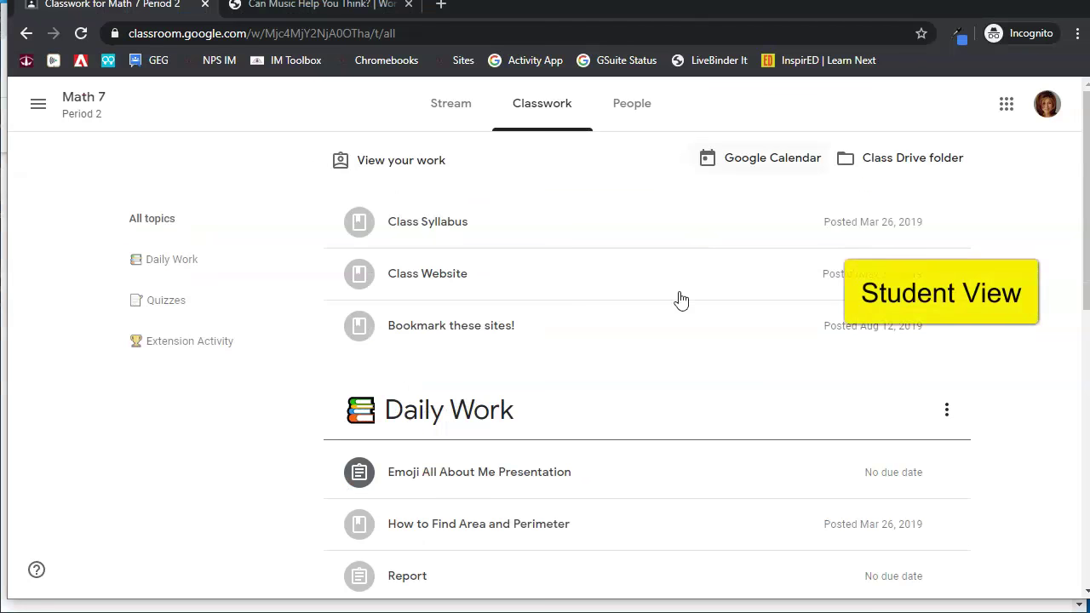
Refresh the student's Classwork page and view the new question with its attached Wonderopolis article.
{"action": "left_click", "coordinate": [82, 35]}
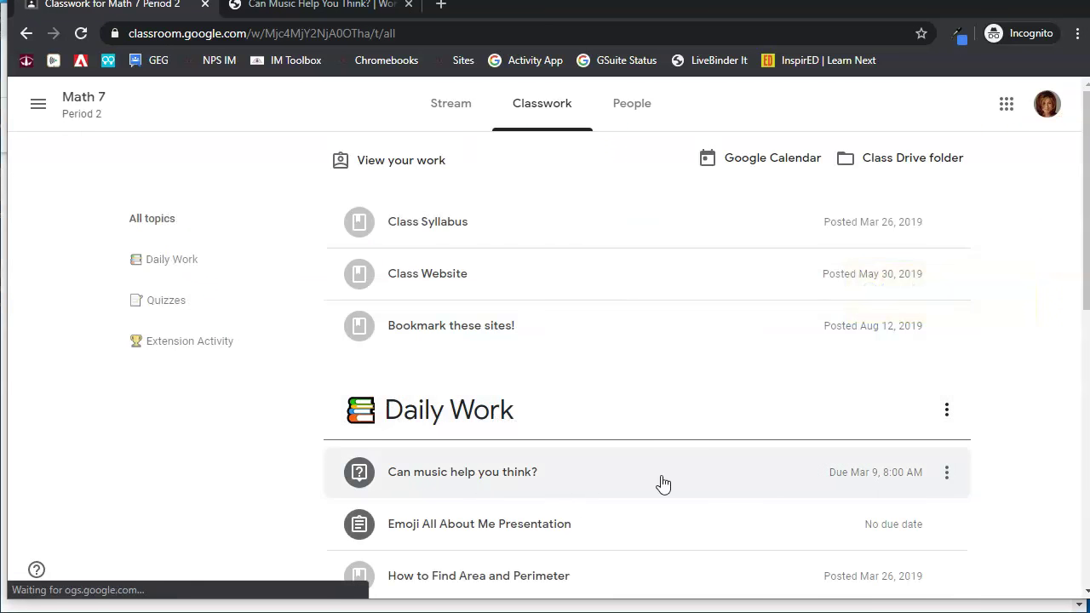
{"action": "left_click", "coordinate": [522, 475]}
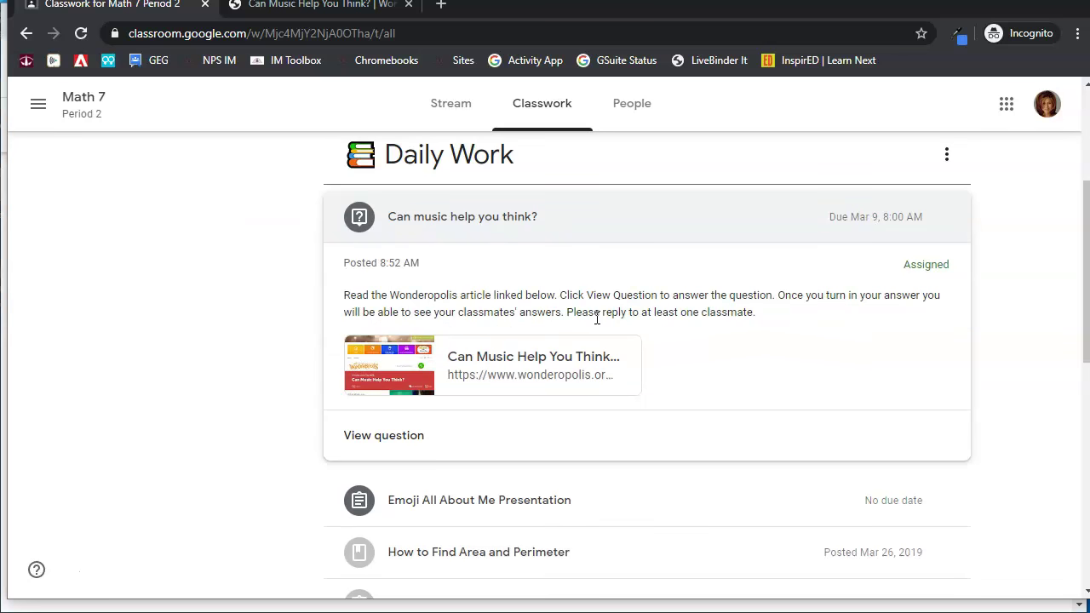
{"action": "left_click", "coordinate": [492, 362]}
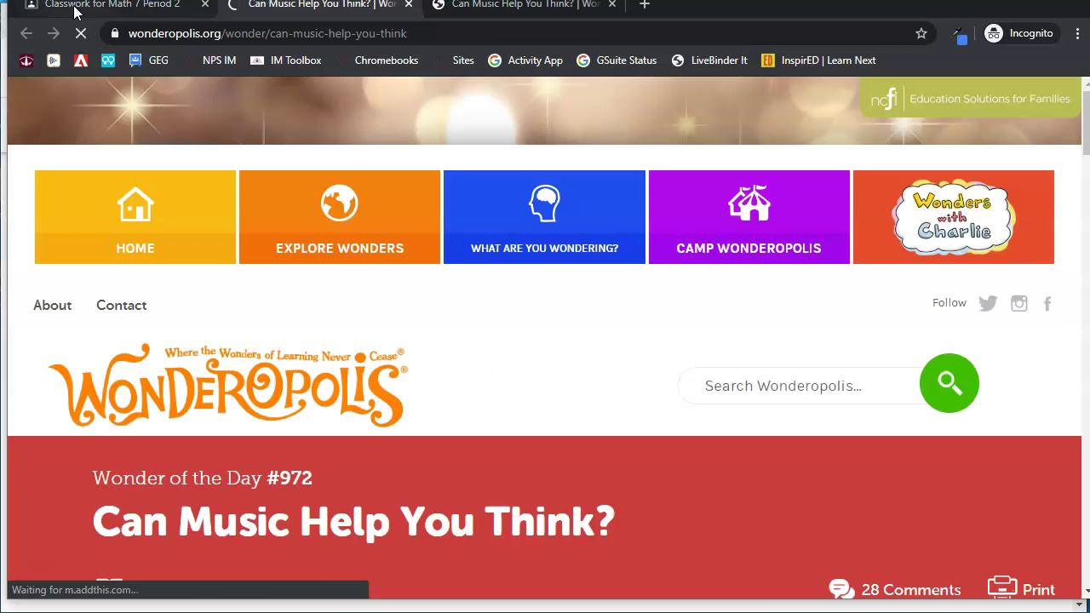
{"action": "left_click", "coordinate": [75, 10]}
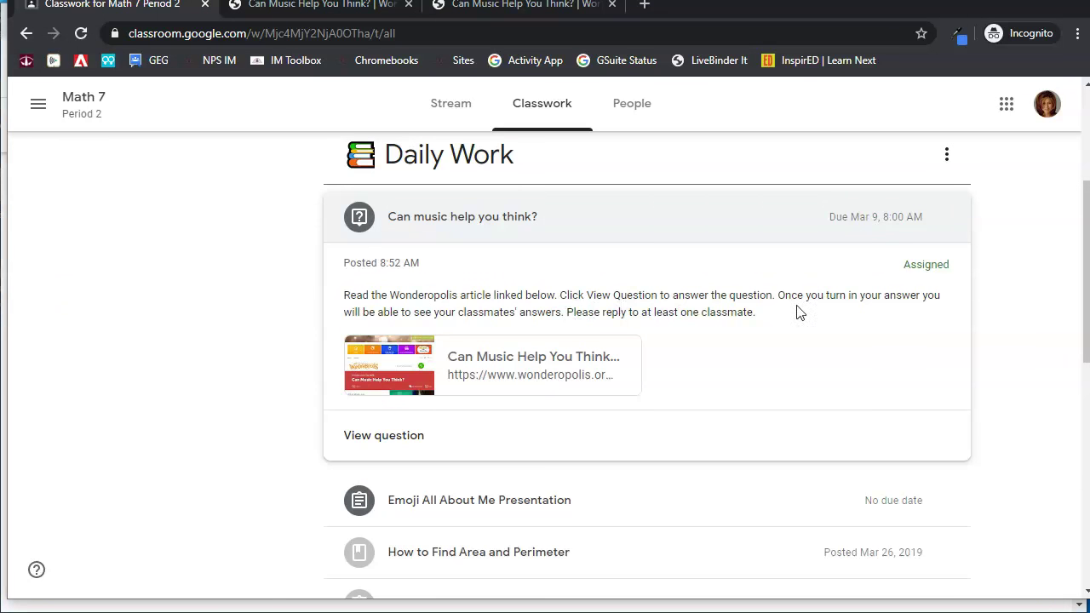
Open the question, turn in the answer "I think music helps you learn." and view the classmates' answers.
{"action": "left_click", "coordinate": [353, 437]}
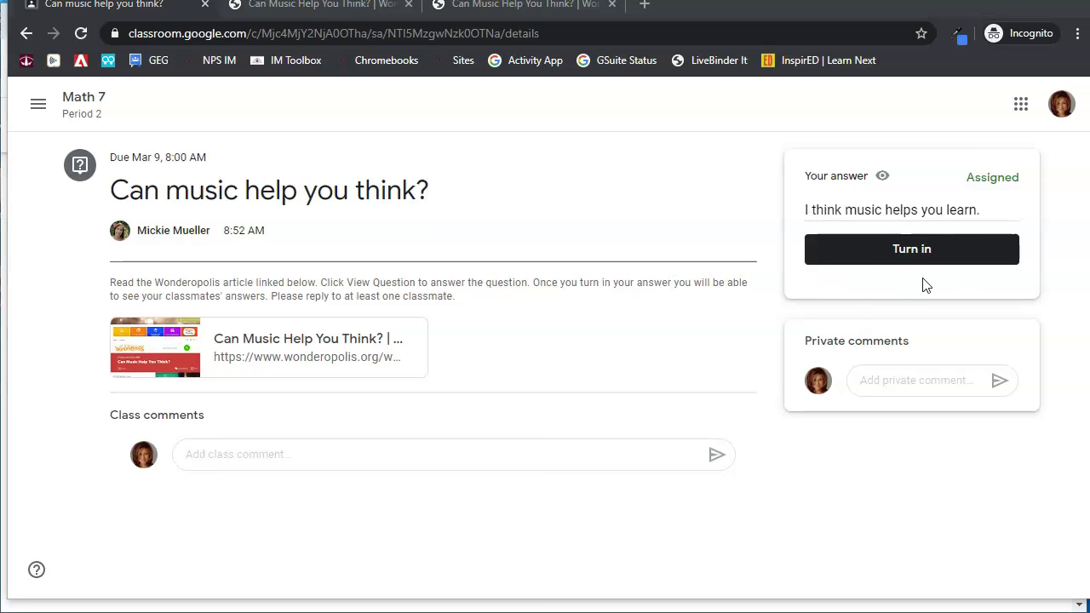
{"action": "left_click", "coordinate": [913, 247]}
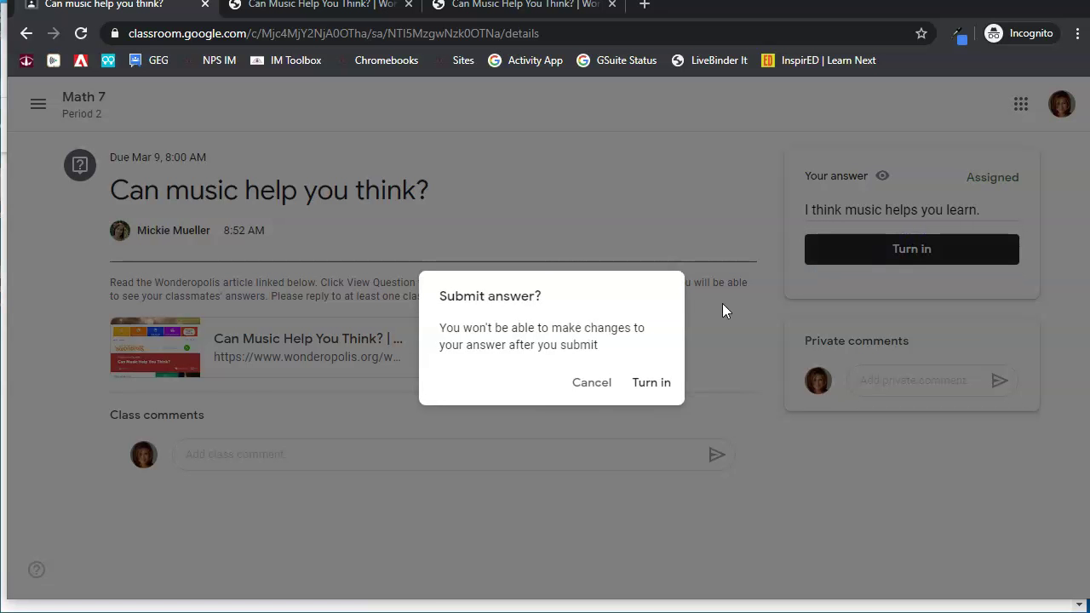
{"action": "left_click", "coordinate": [670, 388]}
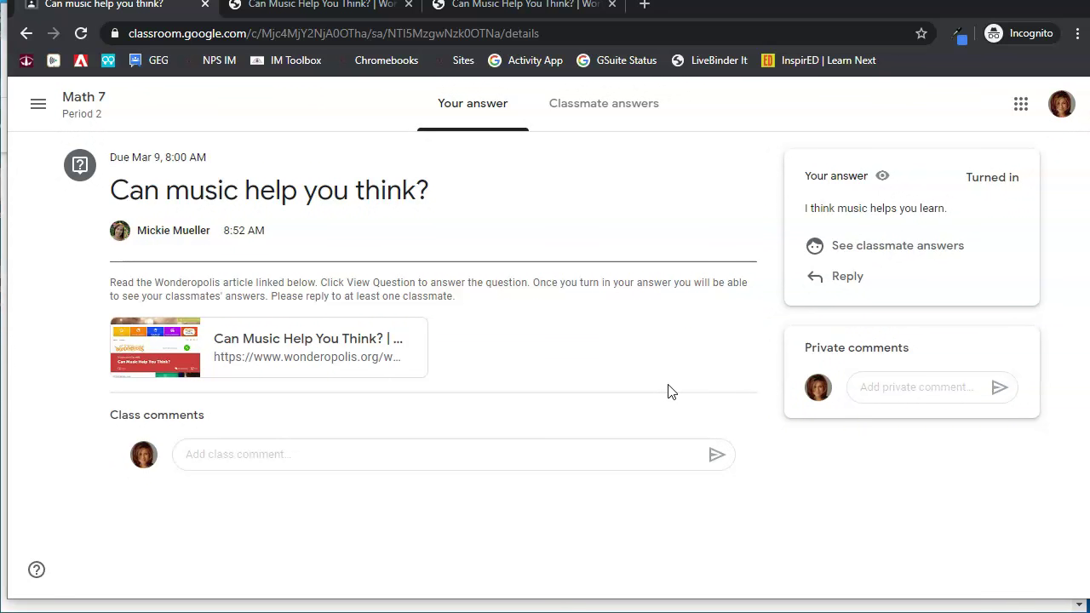
{"action": "left_click", "coordinate": [913, 249]}
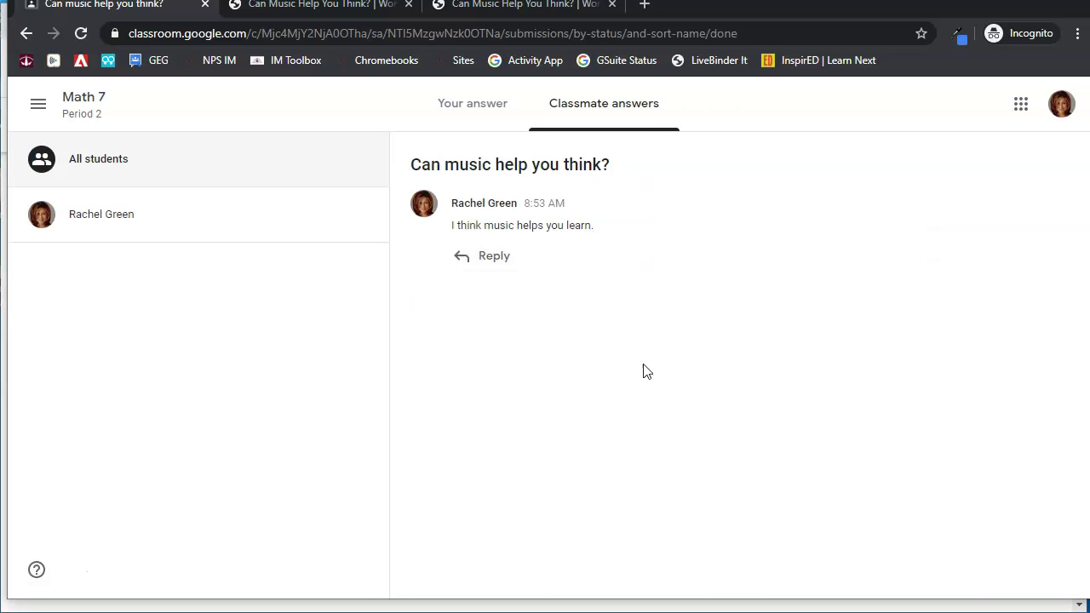
Switch to the teacher's Classroom window, open the turned-in answers to "Can music help you think?" and select the student who turned in work.
{"action": "left_click", "coordinate": [375, 610]}
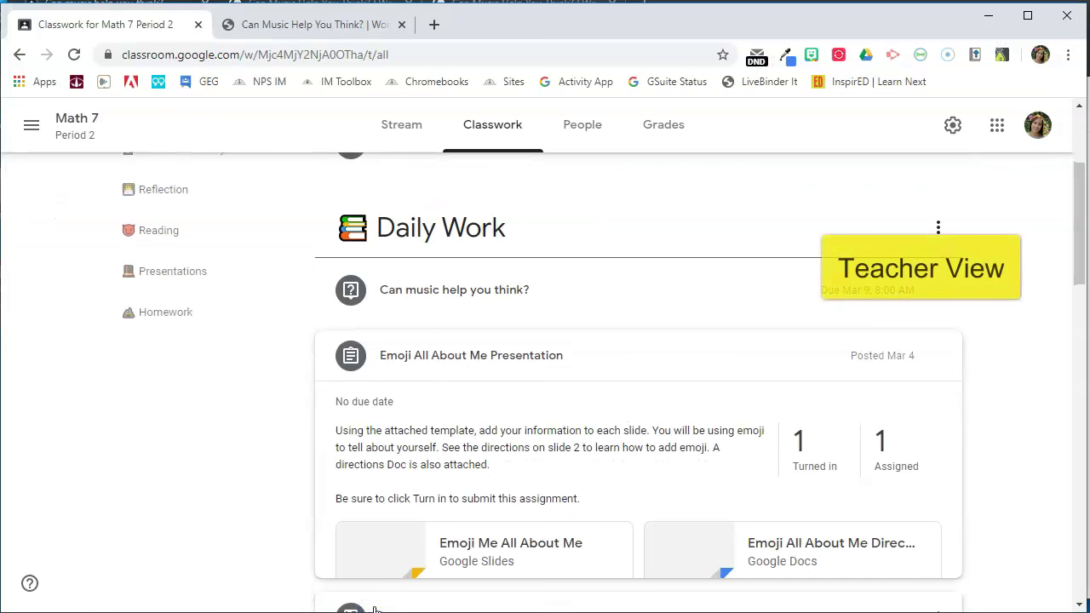
{"action": "left_click", "coordinate": [424, 295]}
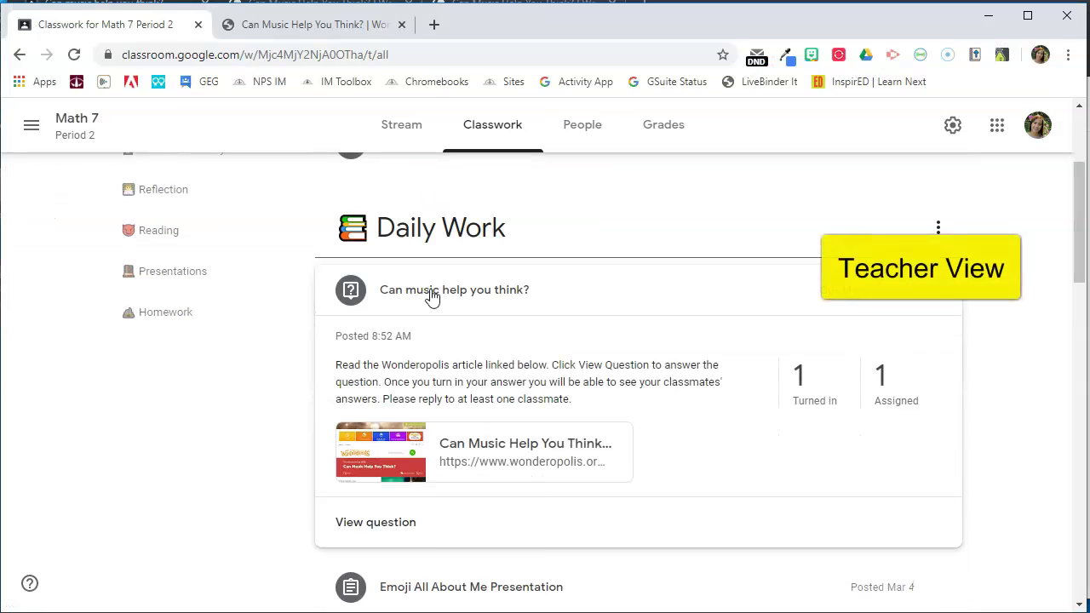
{"action": "left_click", "coordinate": [807, 409]}
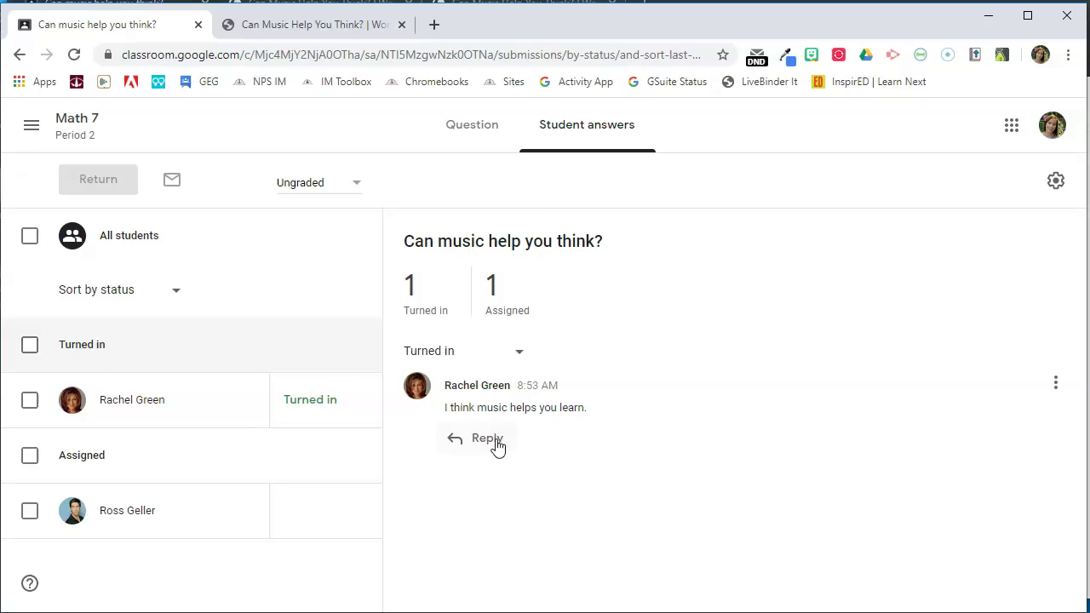
{"action": "left_click", "coordinate": [30, 400]}
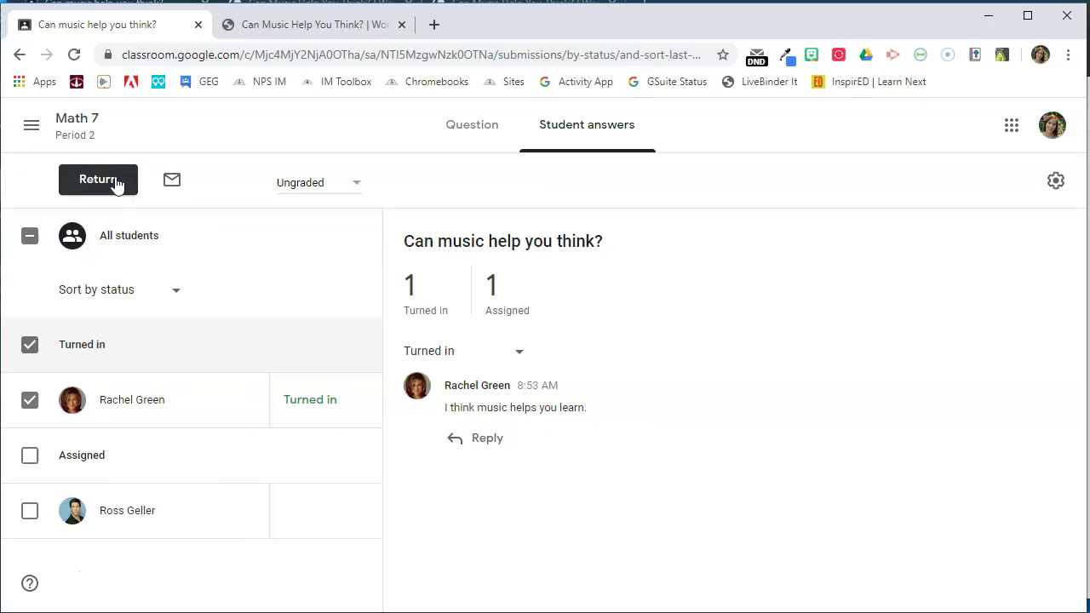